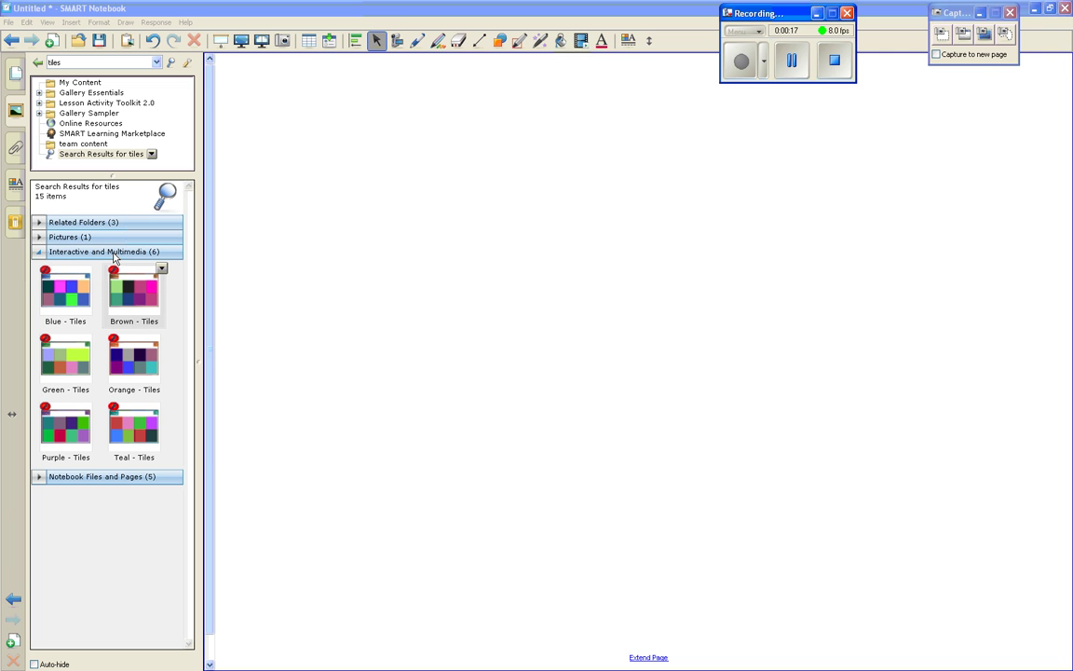
- Place the Brown - Tiles activity on the page and turn on text for its tiles in edit mode
drag(121, 279, 670, 448)
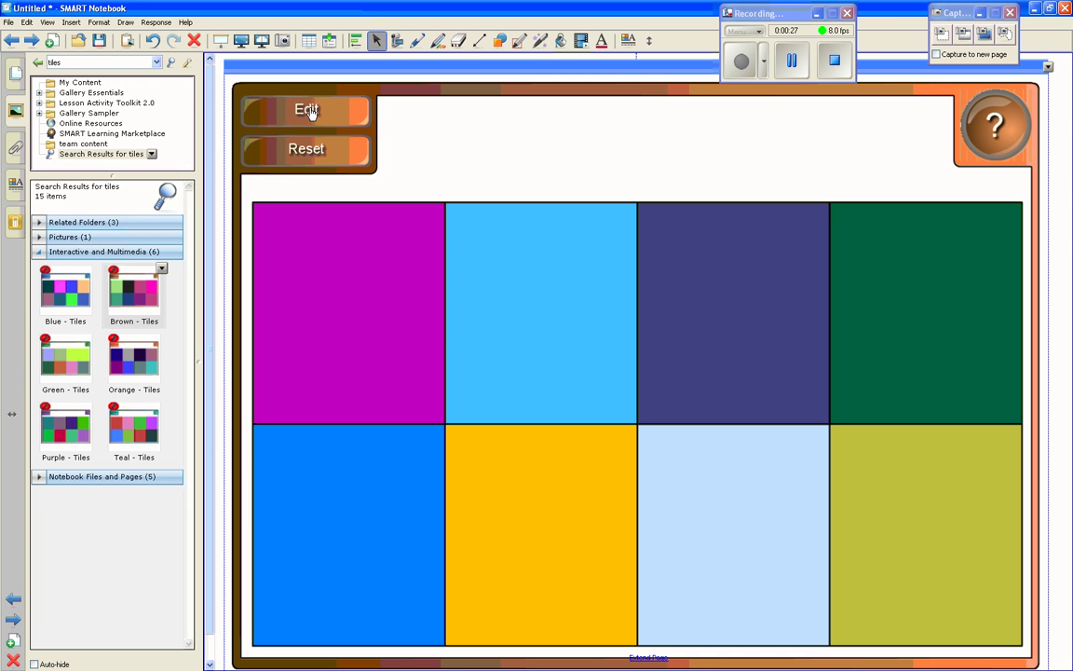
click(305, 105)
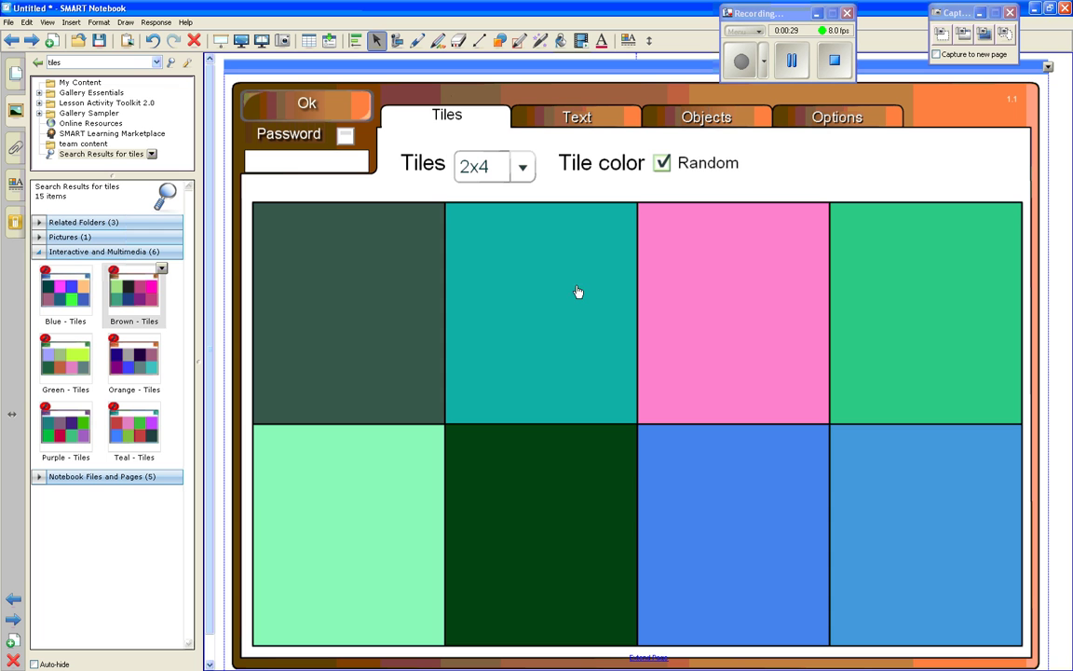
click(577, 120)
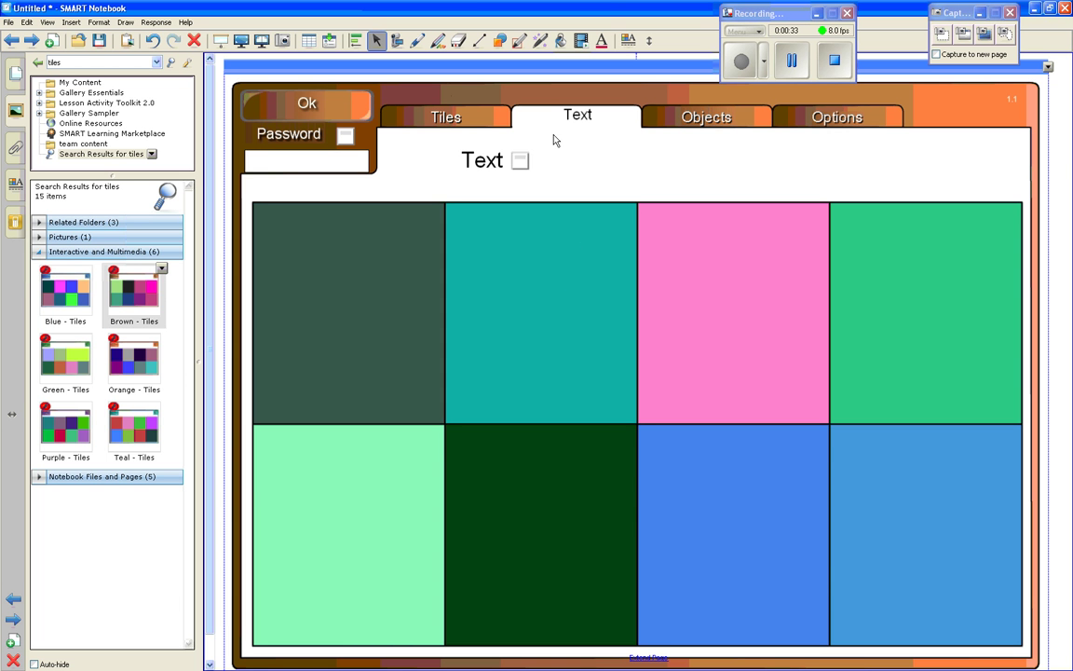
click(520, 162)
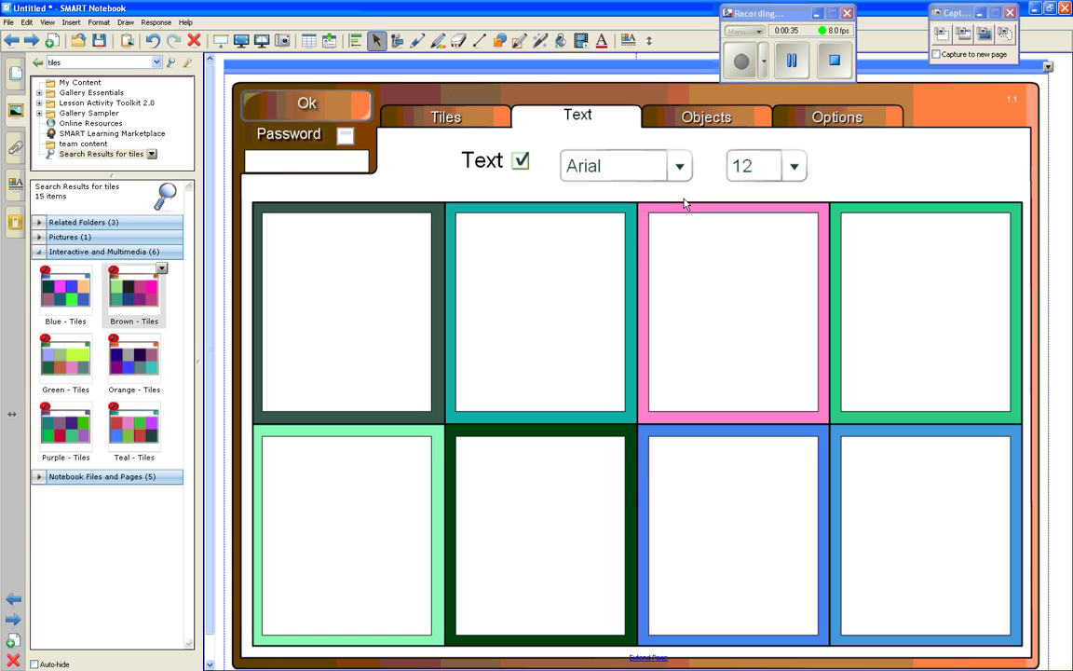
- Label the four upper-row tiles Cat, Dog, Chicken and Cow in order
click(346, 282)
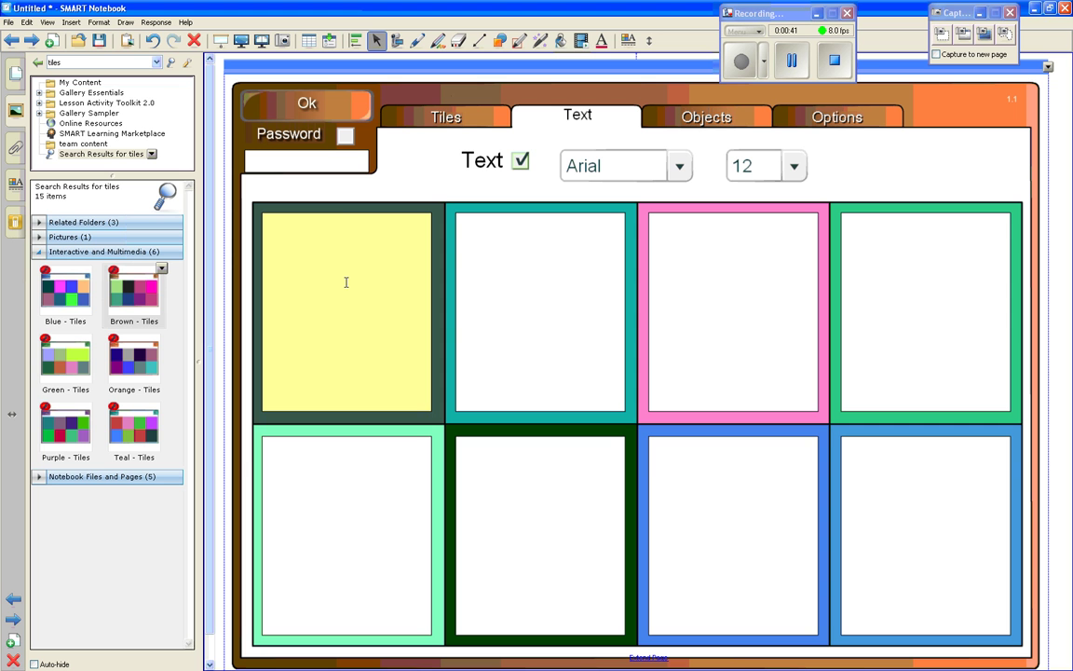
text(Cat)
key(Tab)
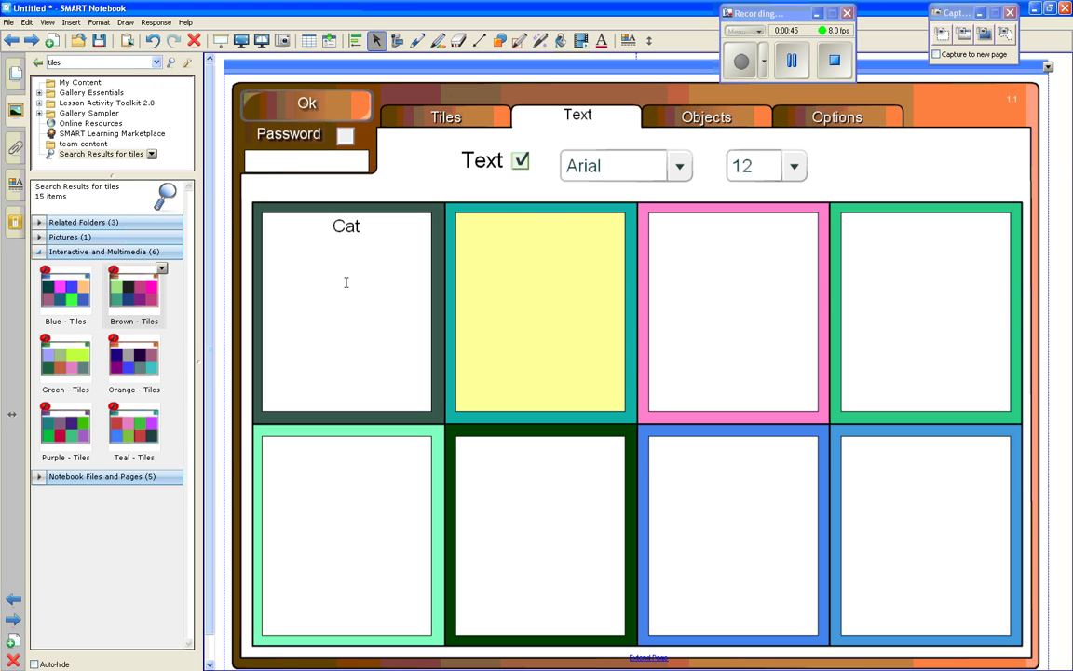
text(Dog)
key(Tab)
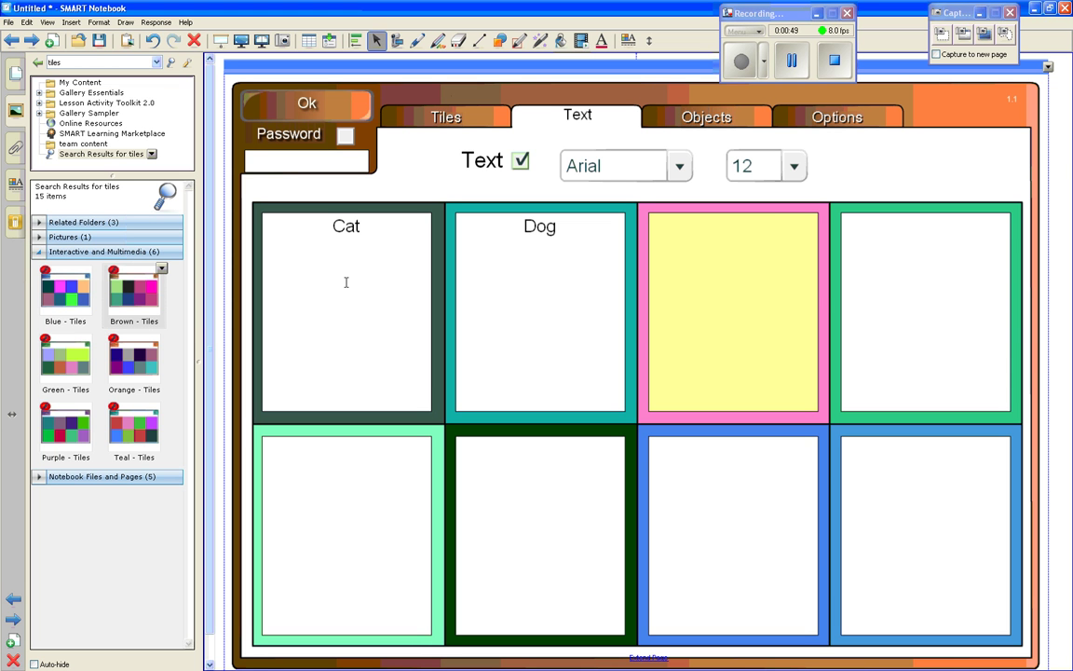
text(Chicken)
key(Tab)
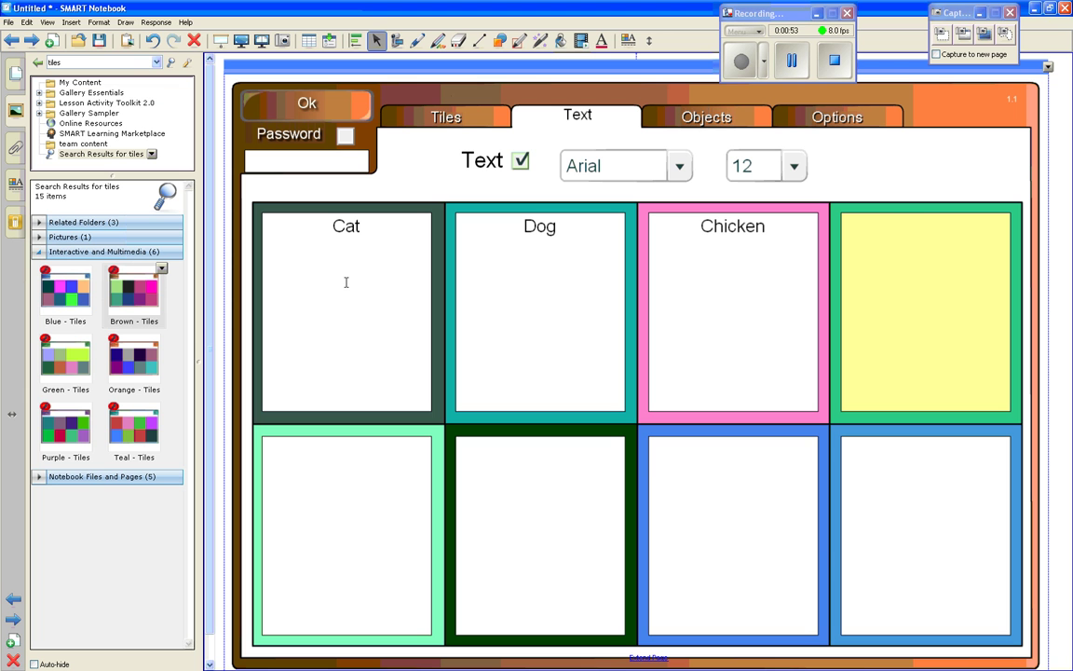
text(Cow)
- In the activity's Objects view, search the gallery for "dog" and place the brown standing dog picture on the second upper-row tile
click(710, 119)
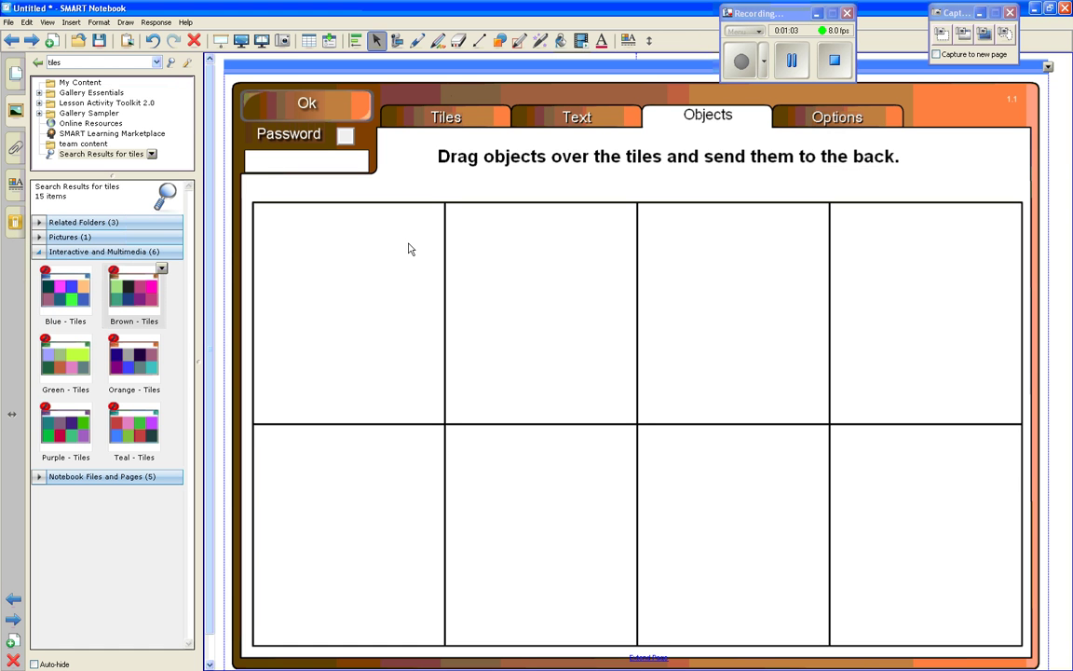
double_click(79, 62)
text(dog)
key(Return)
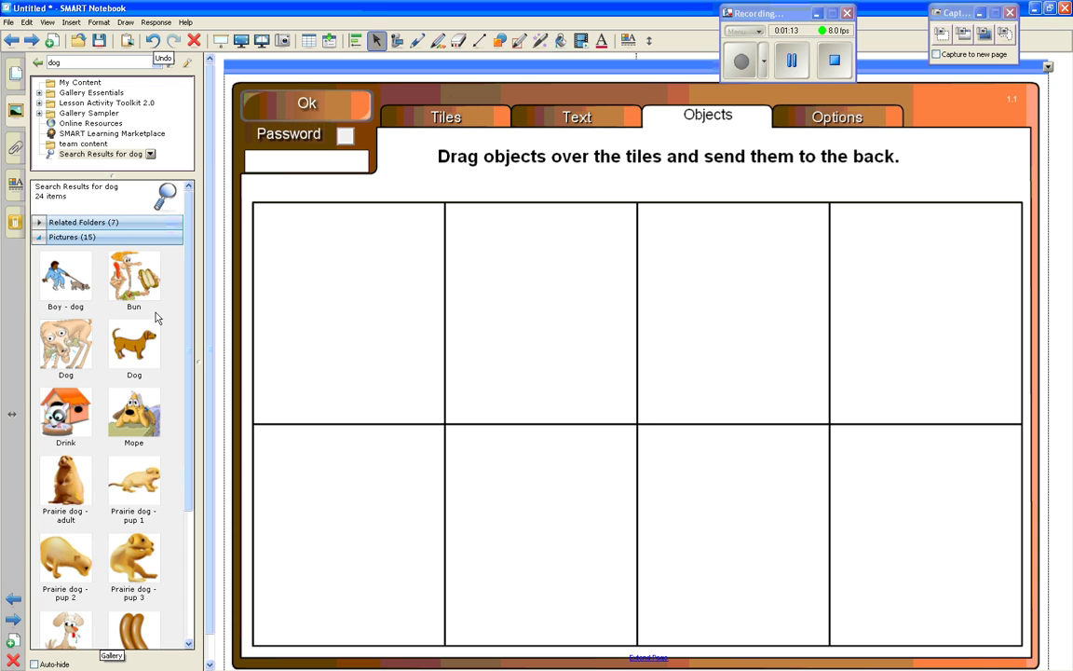
drag(133, 347, 490, 280)
drag(547, 320, 559, 319)
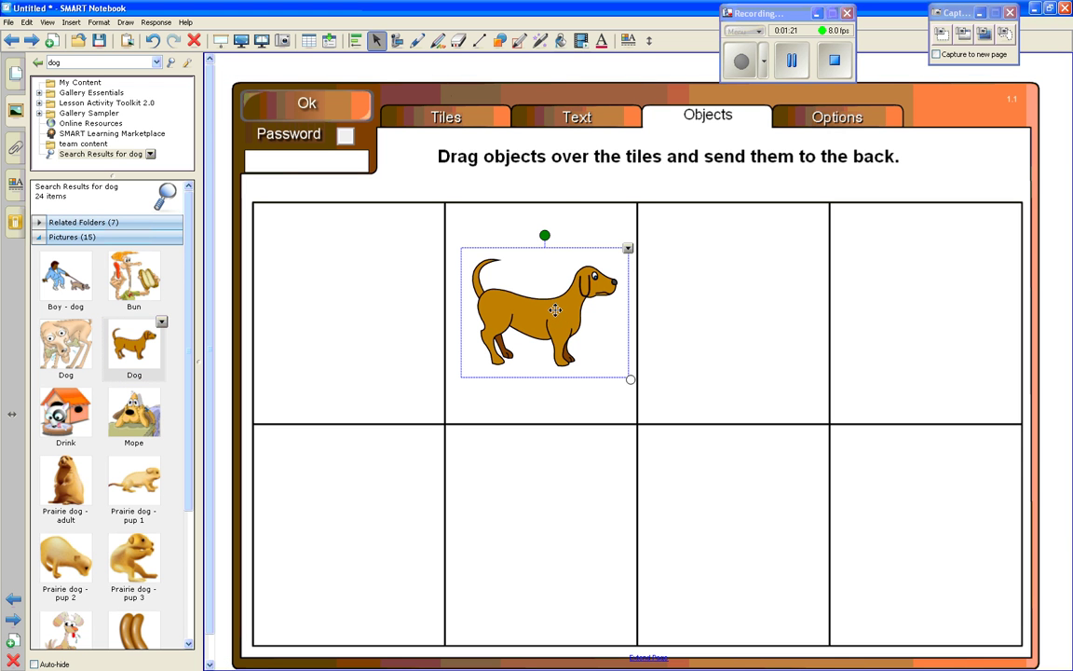
- Send the dog picture to the back and check in the Text view that the Dog tile covers it
click(567, 121)
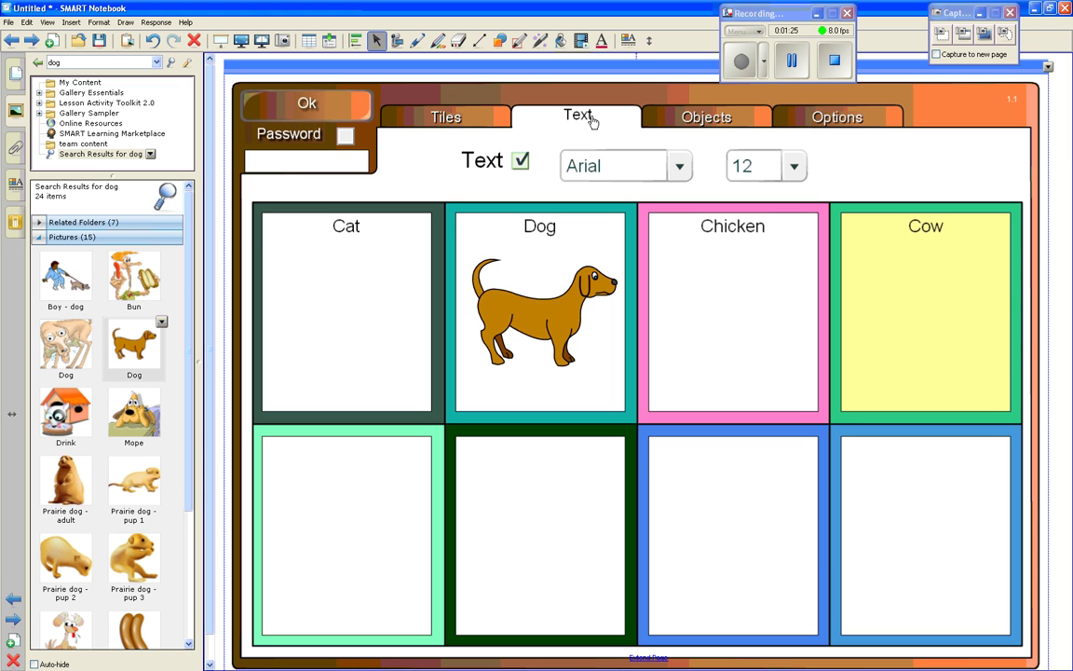
click(700, 118)
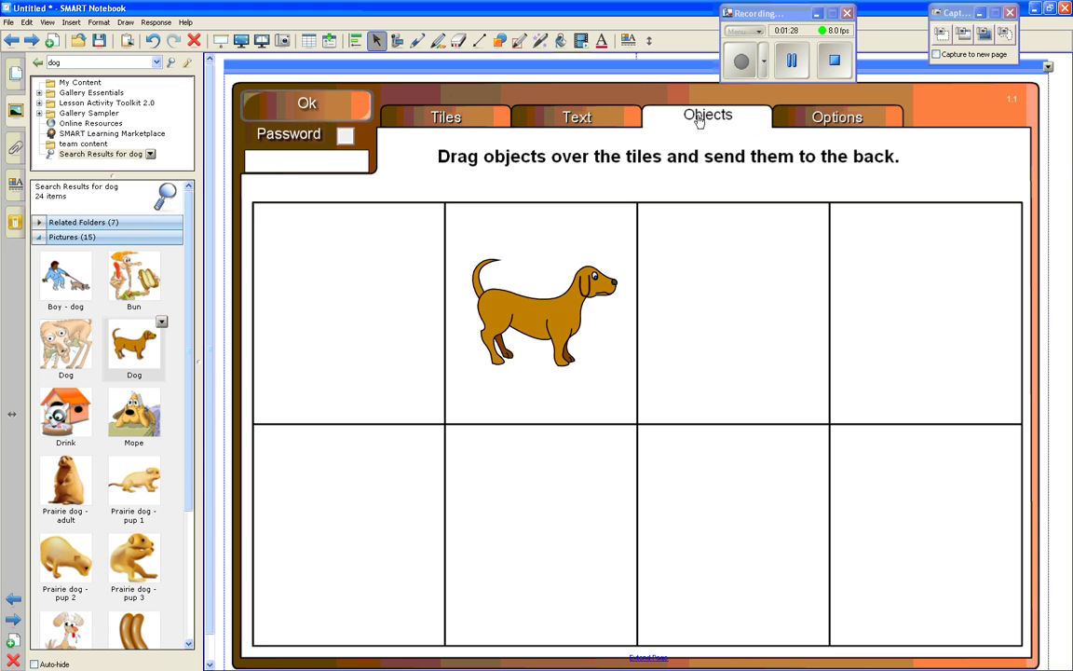
click(545, 315)
right_click(550, 310)
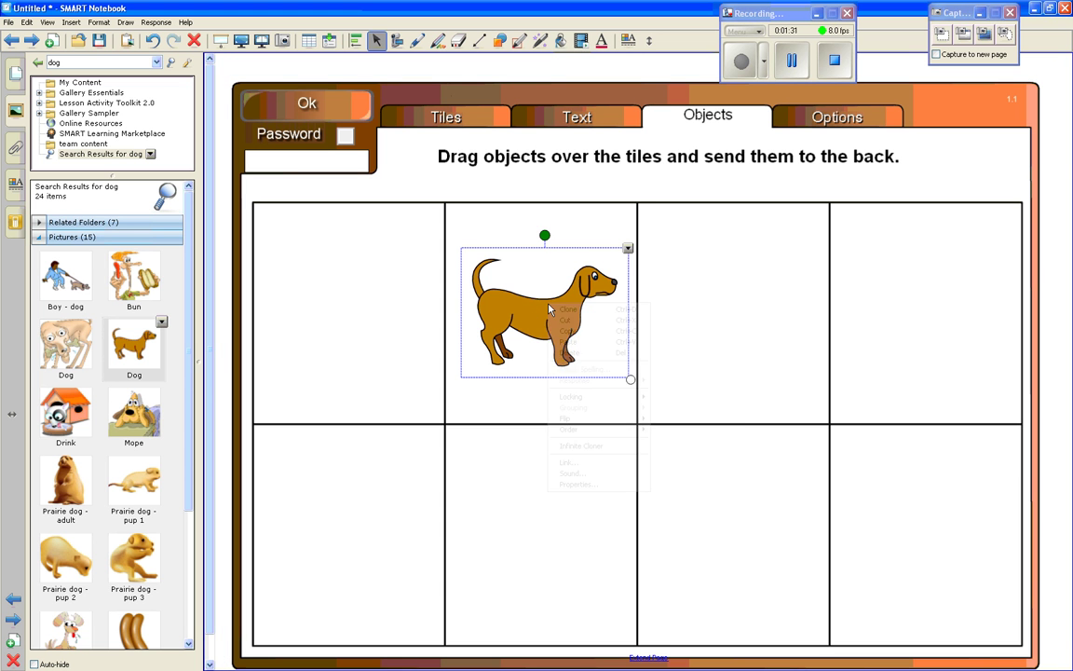
click(628, 248)
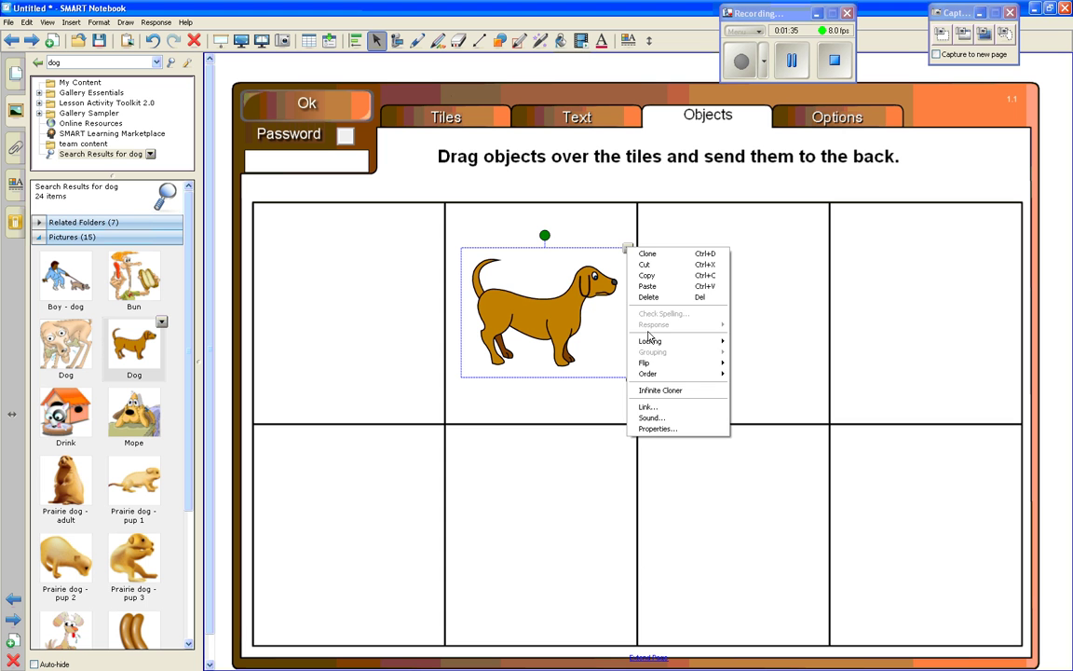
mouse_move(670, 377)
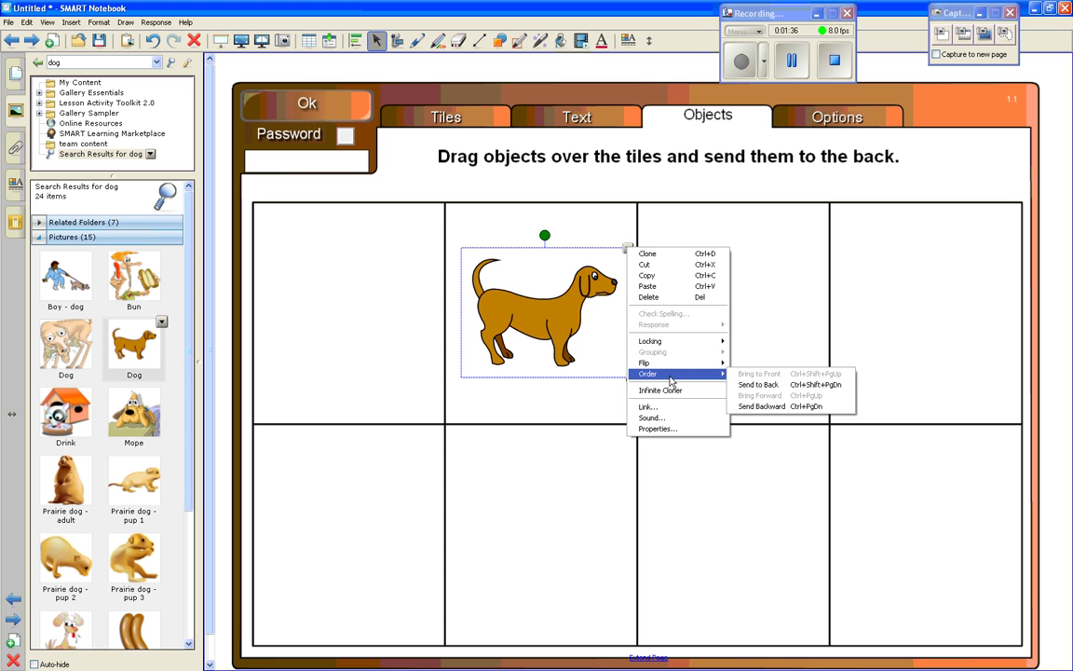
click(754, 384)
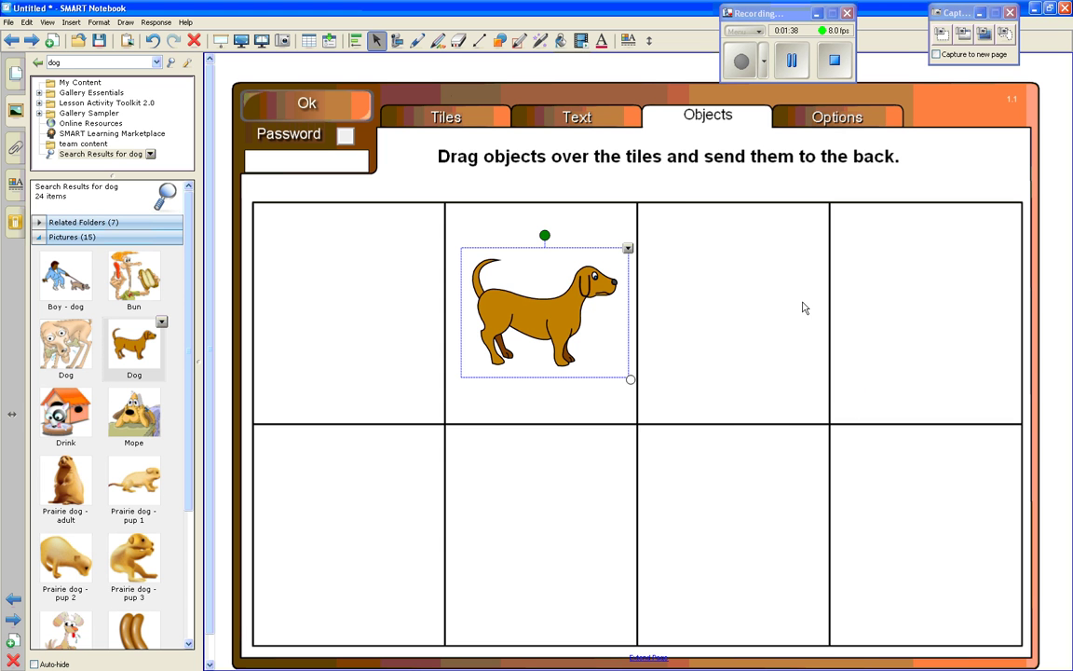
click(537, 123)
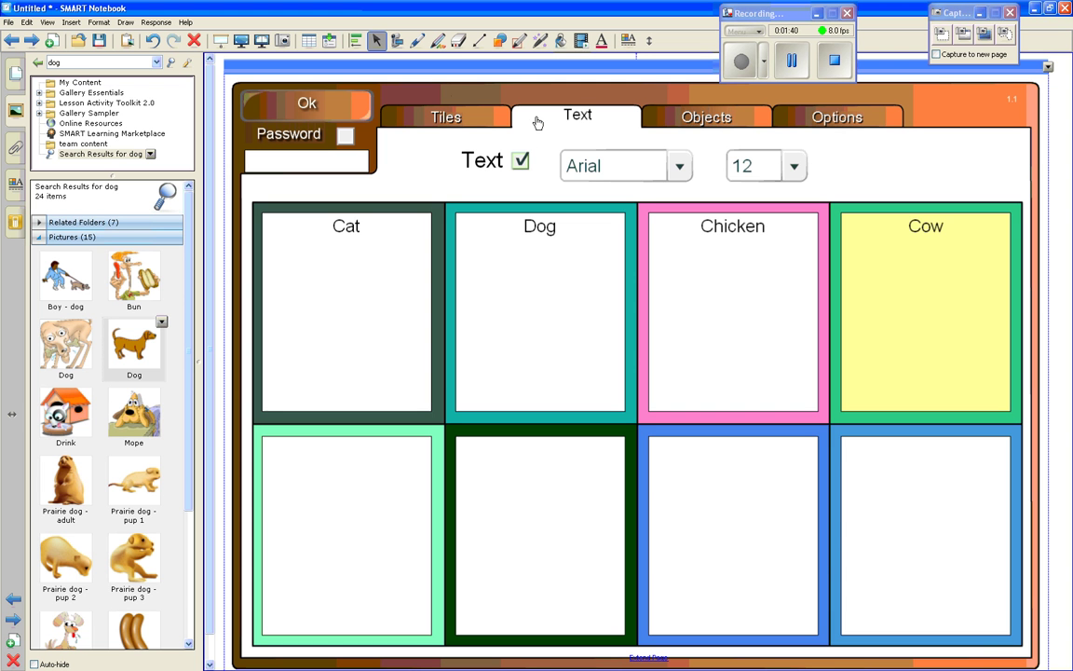
- In the activity's Objects view, capture the cat photo from the Internet Explorer window onto the page and minimize the browser
click(695, 121)
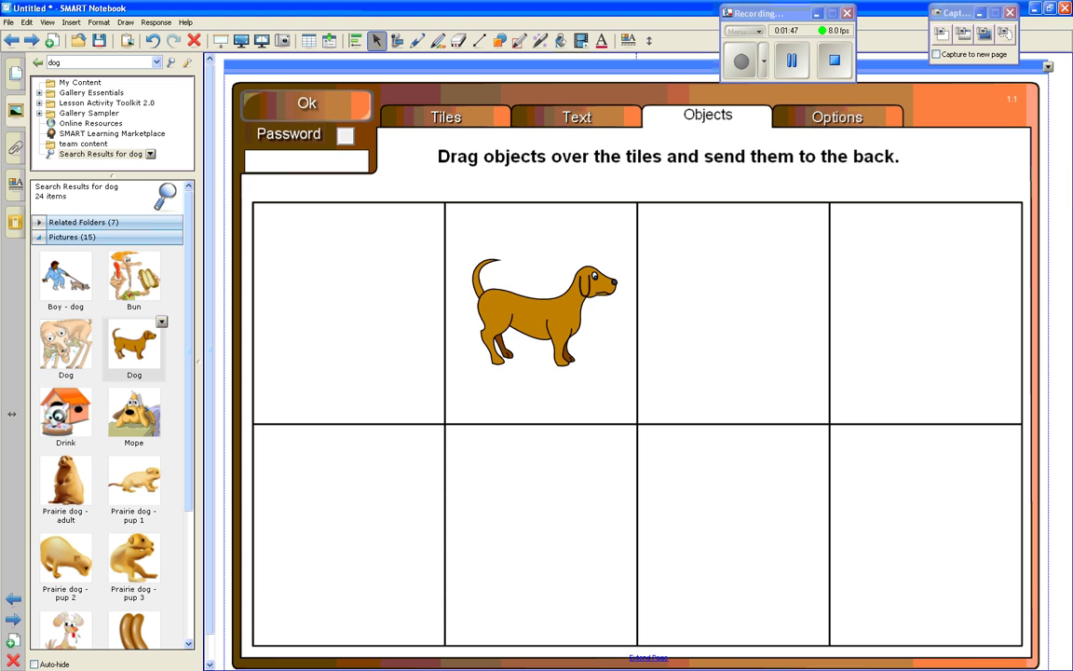
key(alt+Tab)
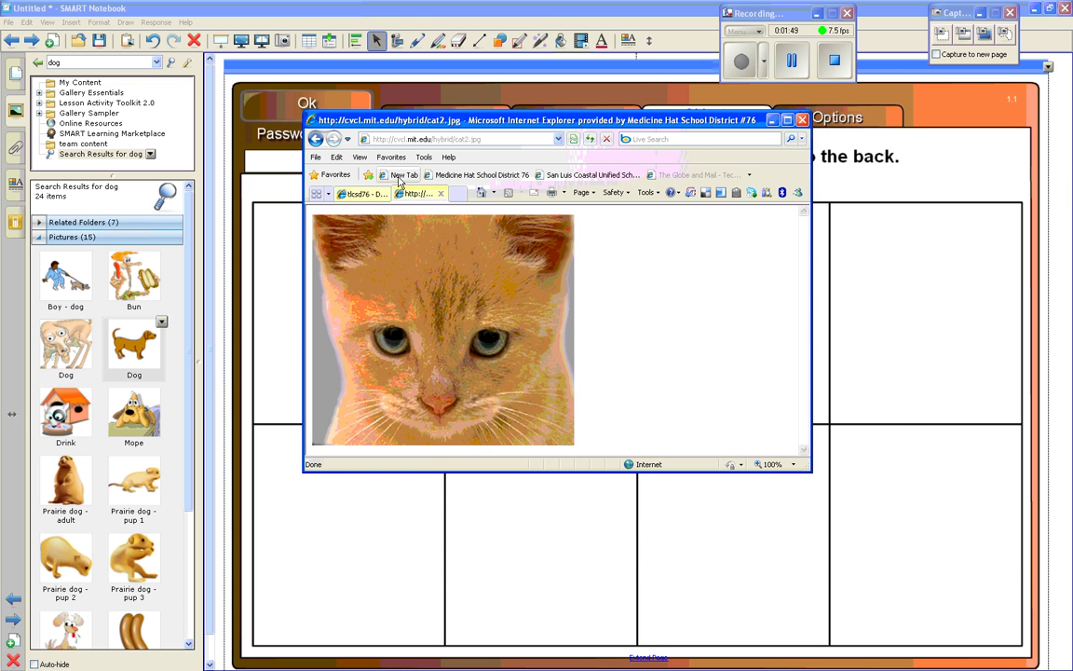
drag(475, 119, 727, 203)
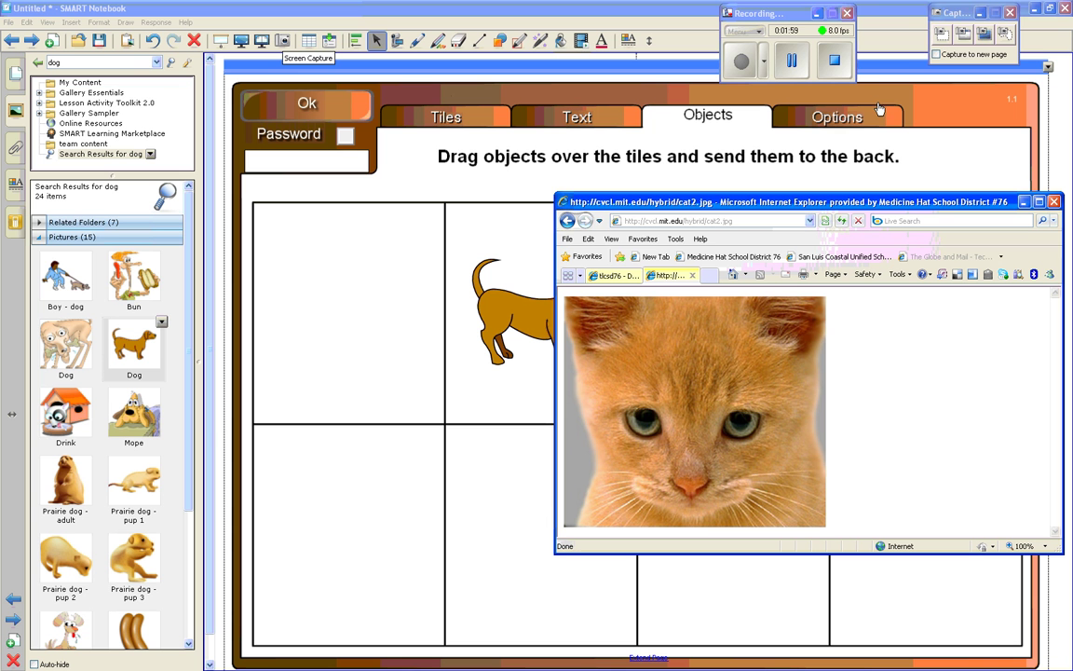
click(942, 36)
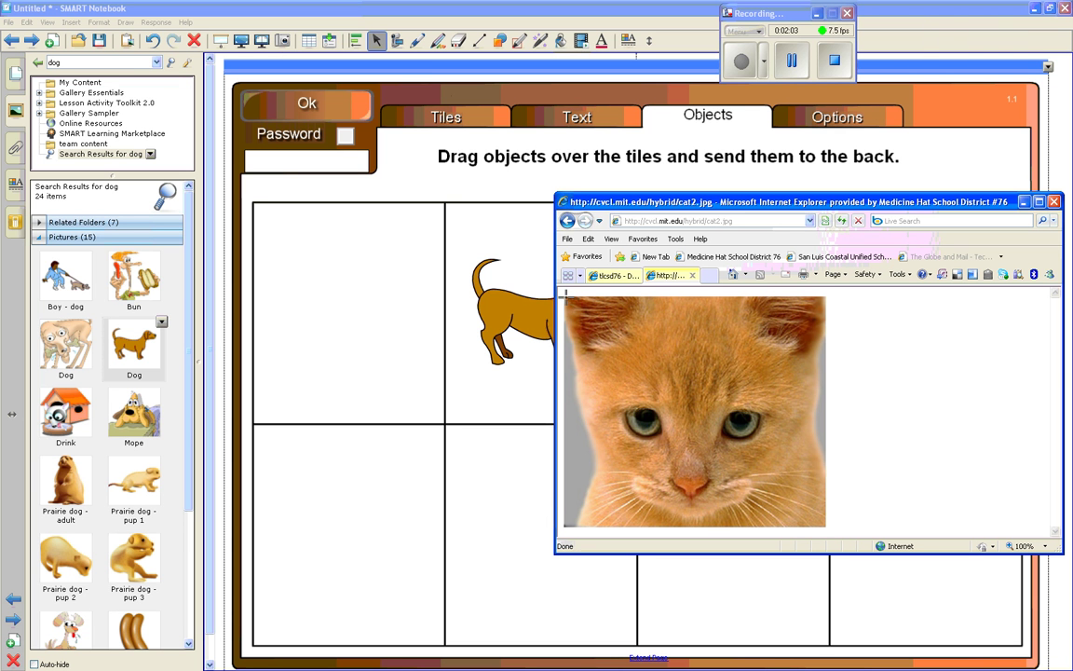
drag(566, 296, 824, 527)
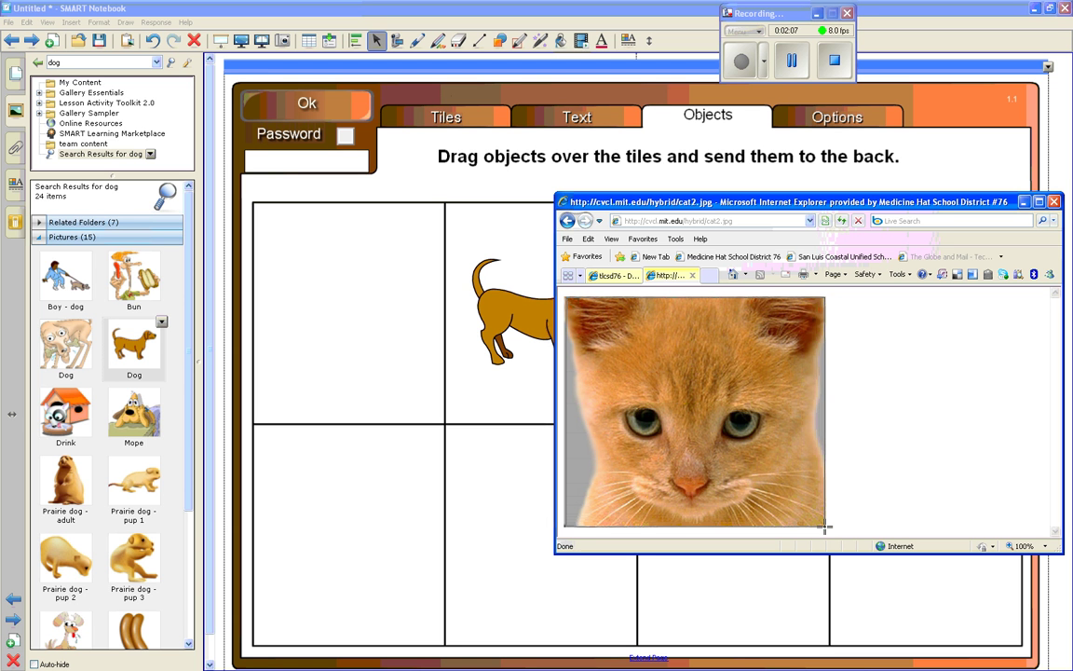
drag(826, 527, 825, 527)
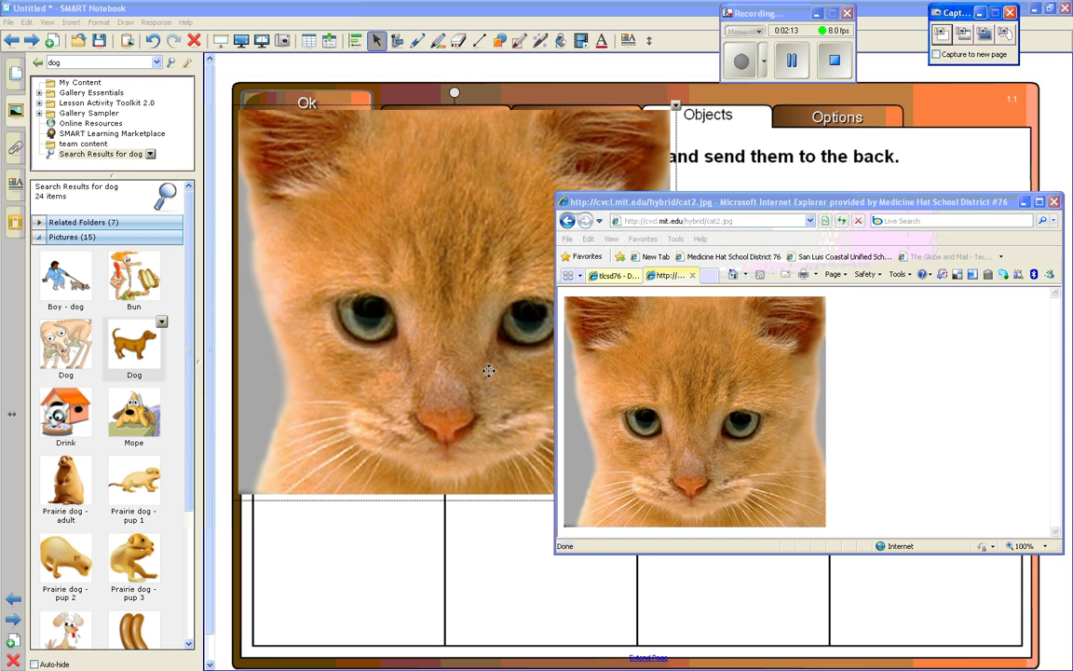
click(1024, 202)
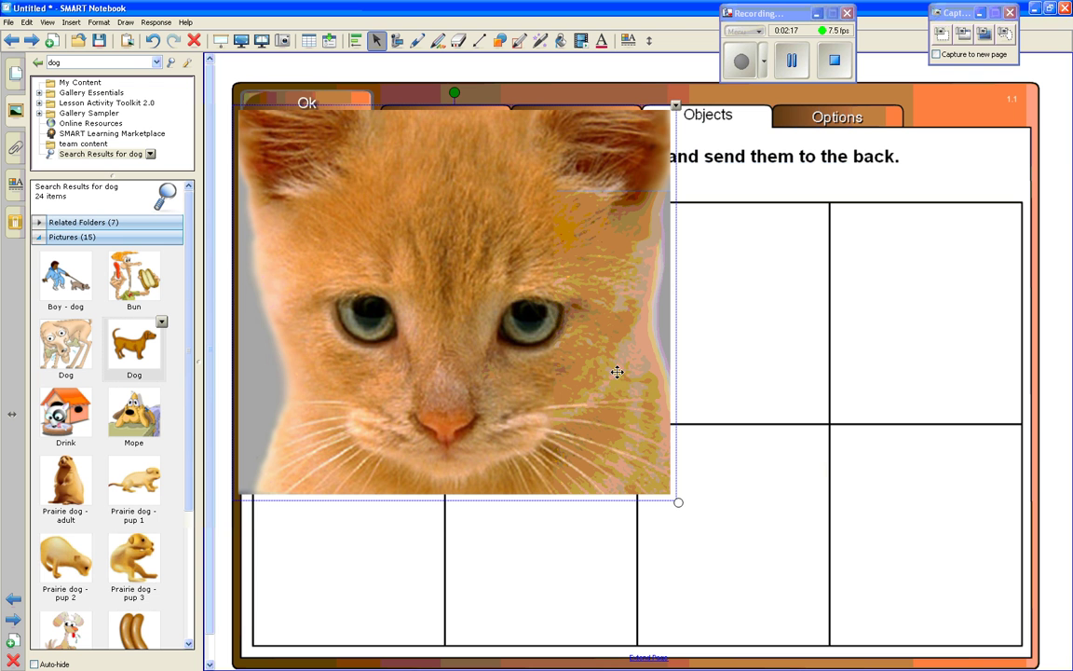
- Shrink the cat photo to fit inside the first upper-row tile and position it below the Cat label
drag(677, 503, 423, 275)
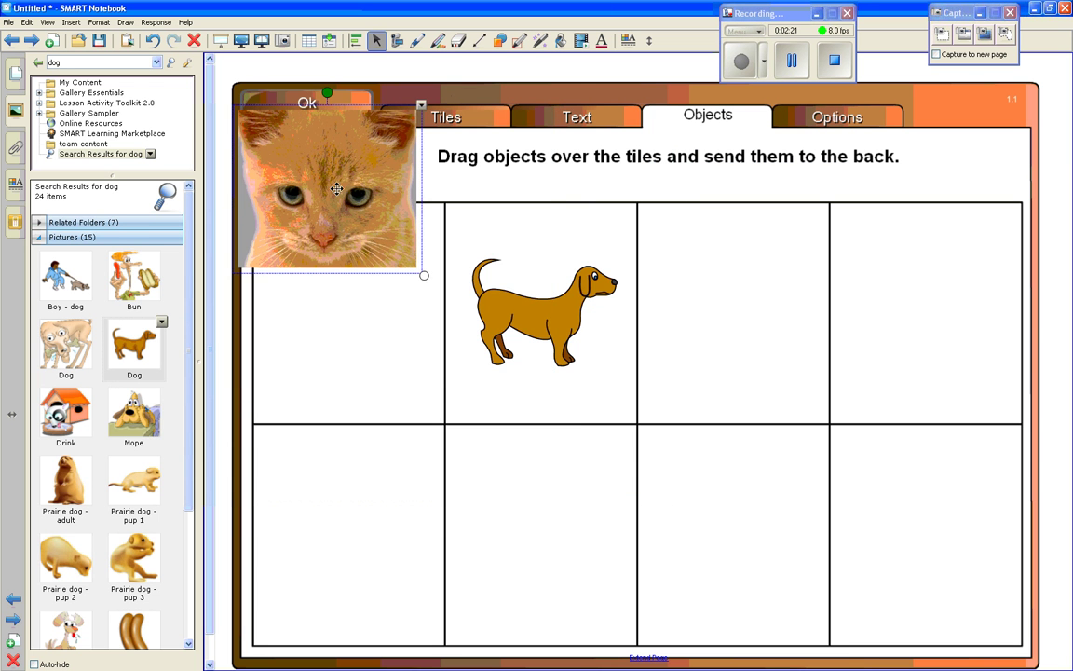
drag(337, 190, 357, 324)
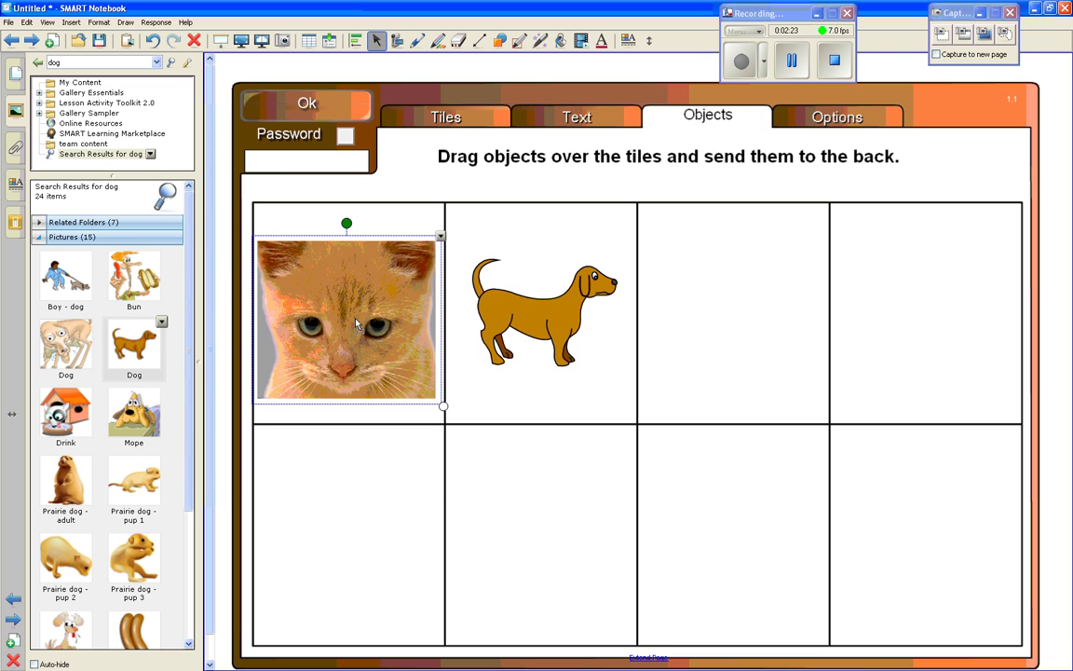
click(560, 121)
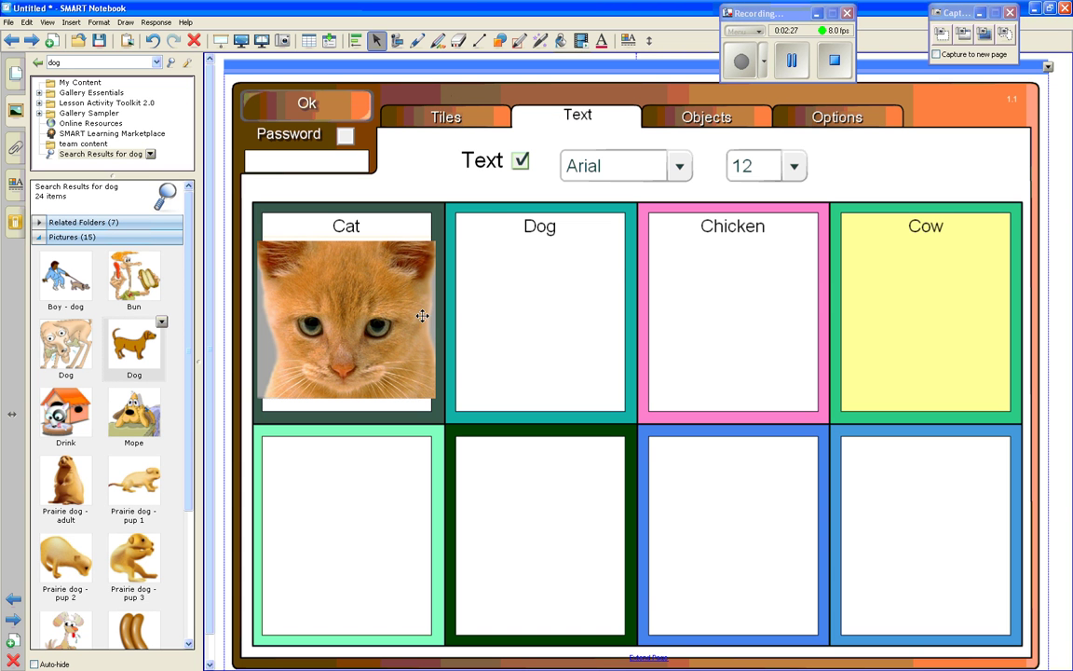
click(719, 118)
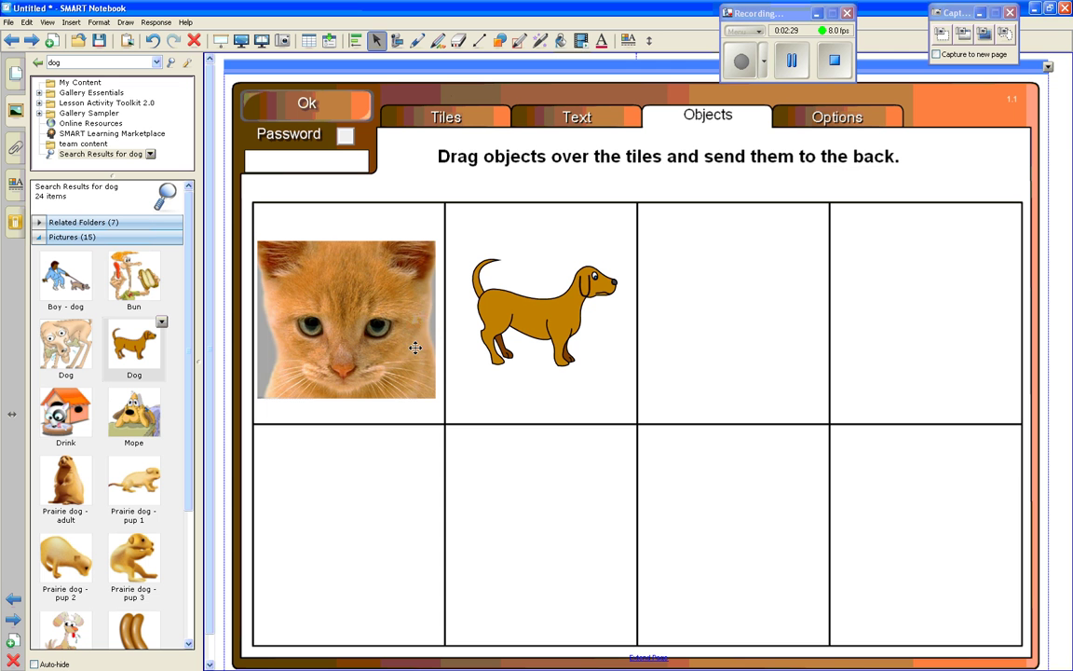
drag(416, 375, 413, 373)
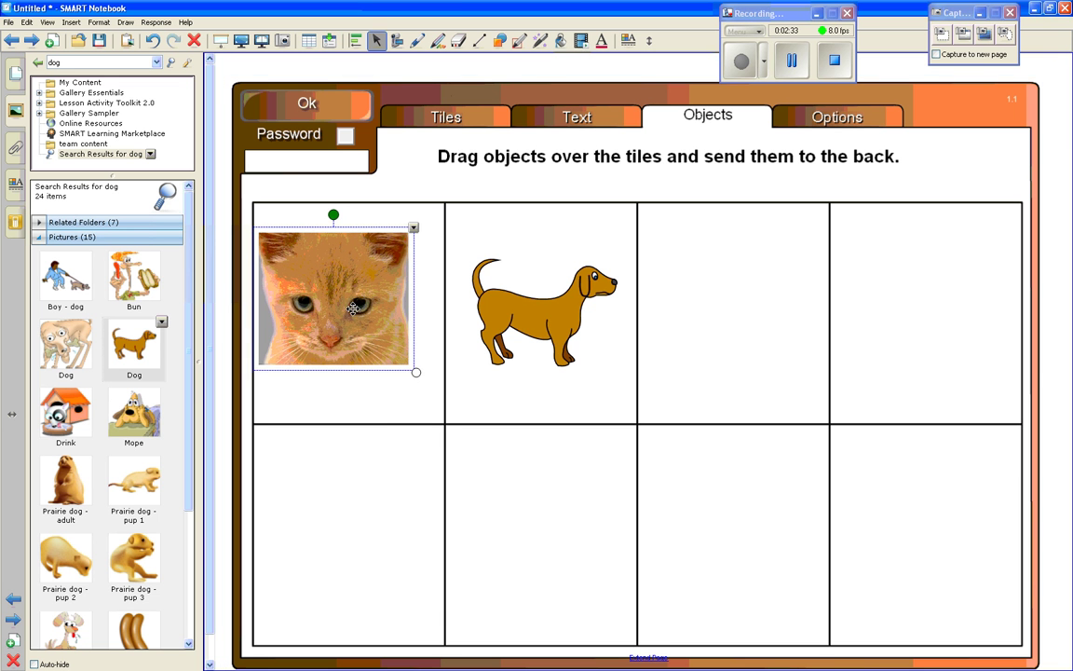
drag(368, 341, 381, 376)
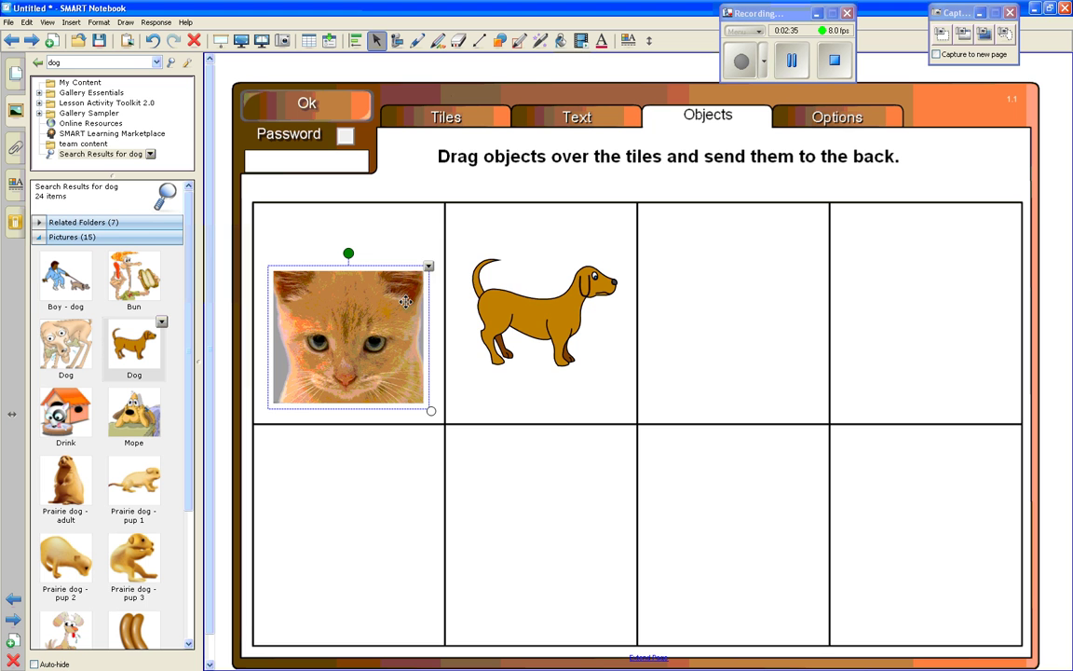
- Send the cat photo to the back so it sits behind its tile
click(429, 267)
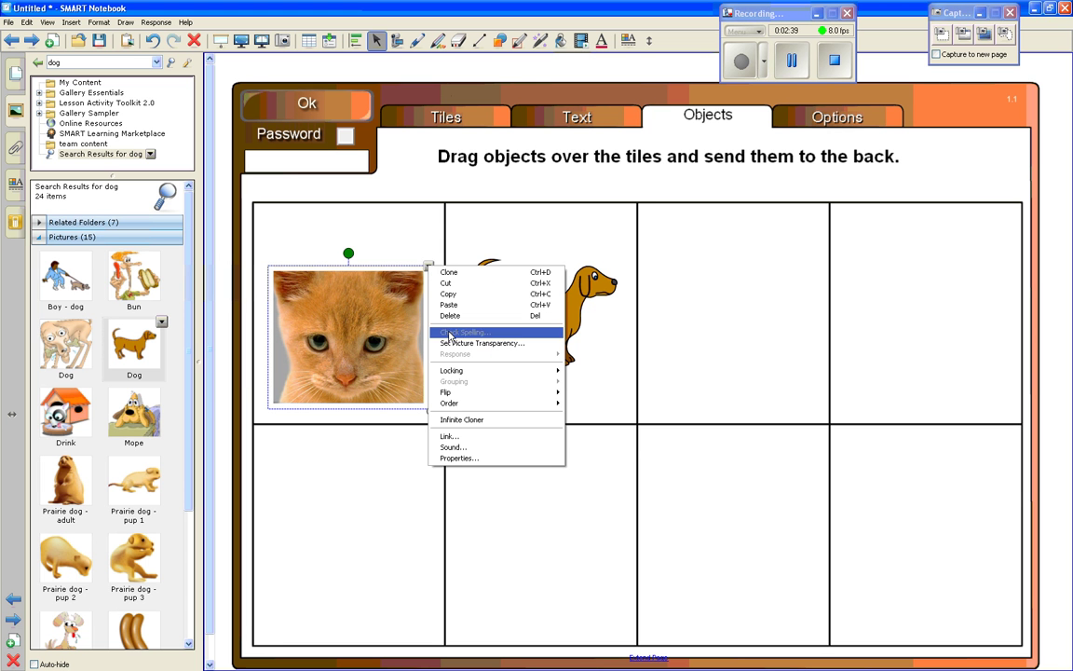
mouse_move(521, 404)
click(579, 415)
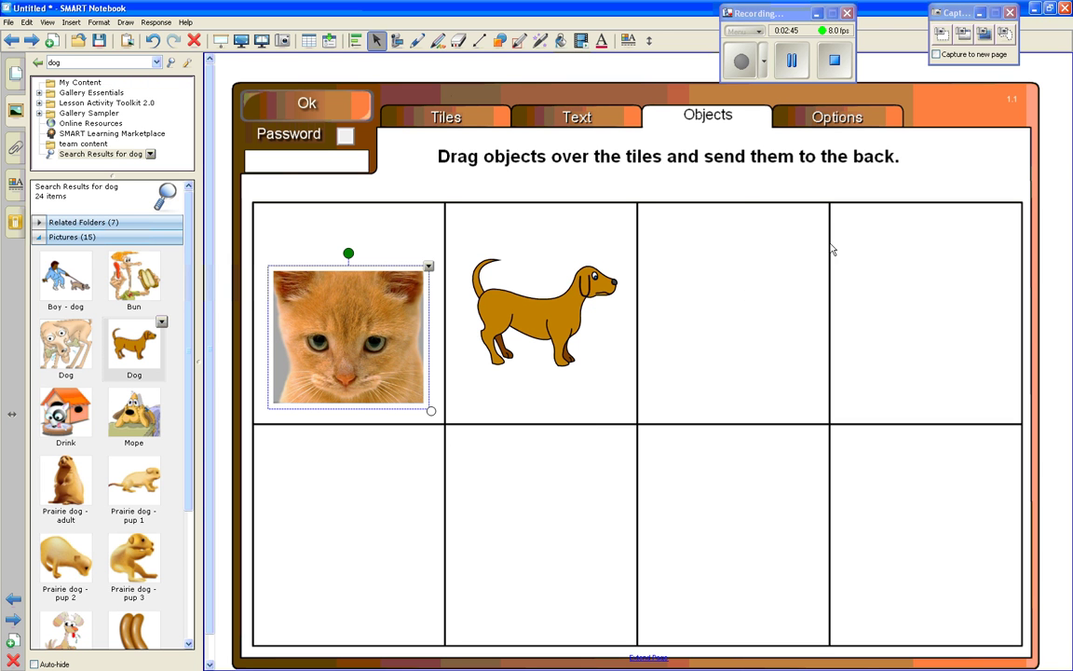
- Finish editing the activity and test it by uncovering the Cat, Dog, Chicken and Cow tiles
click(315, 106)
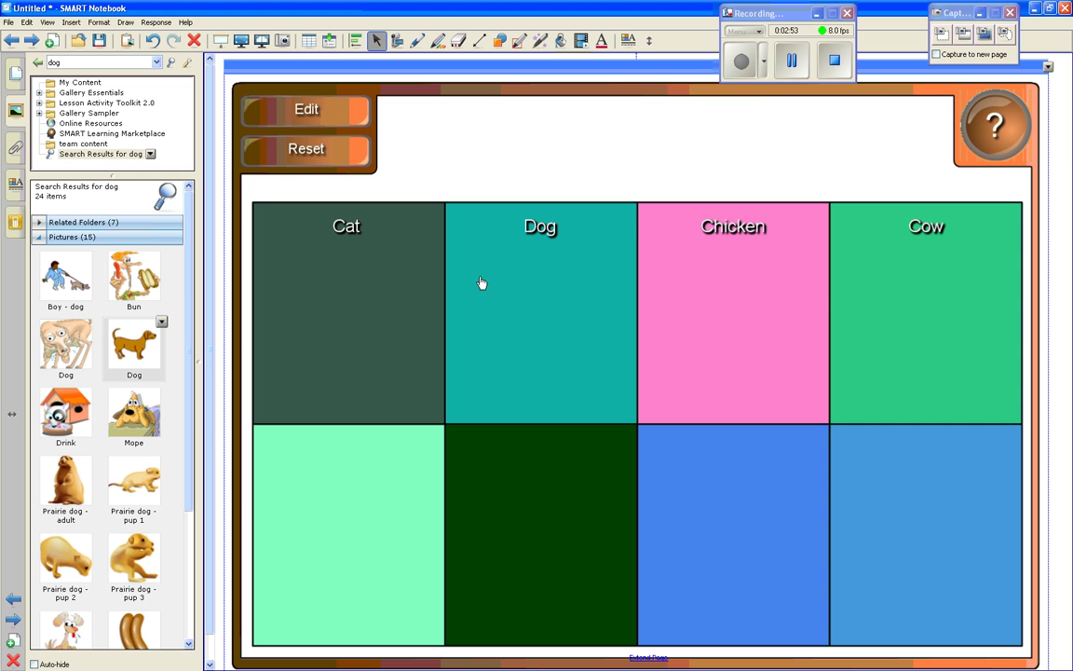
click(338, 316)
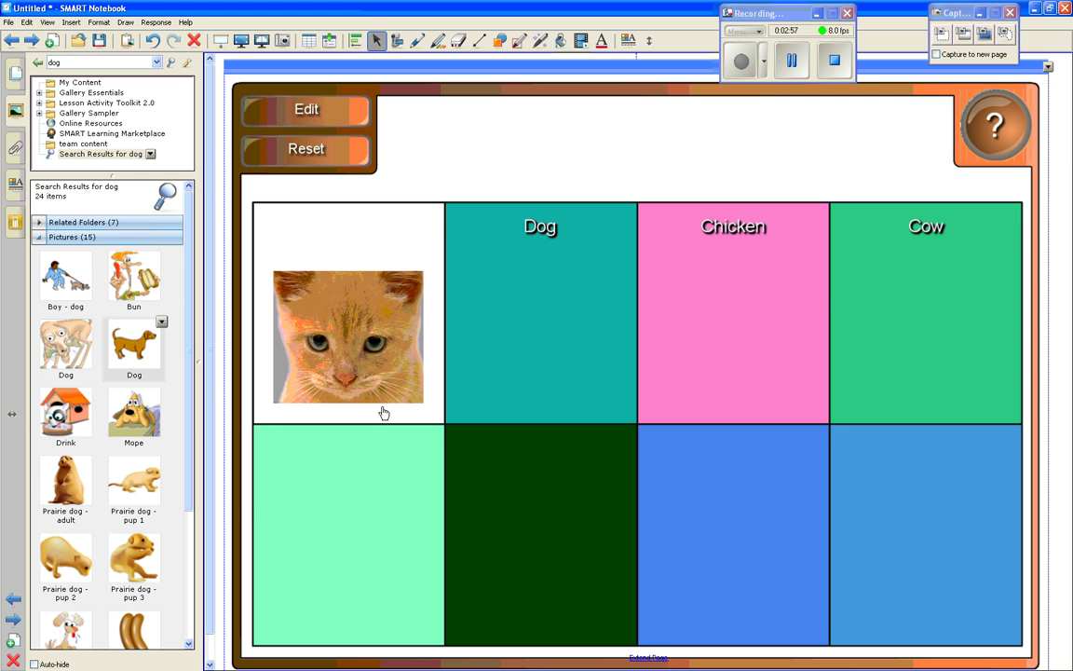
click(508, 350)
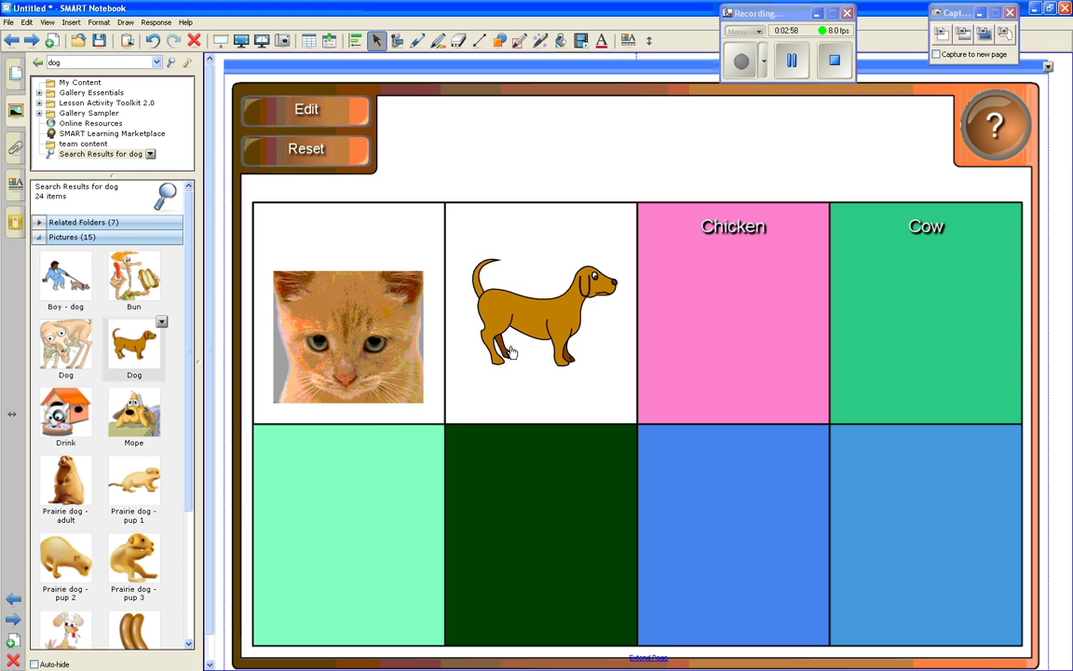
click(734, 328)
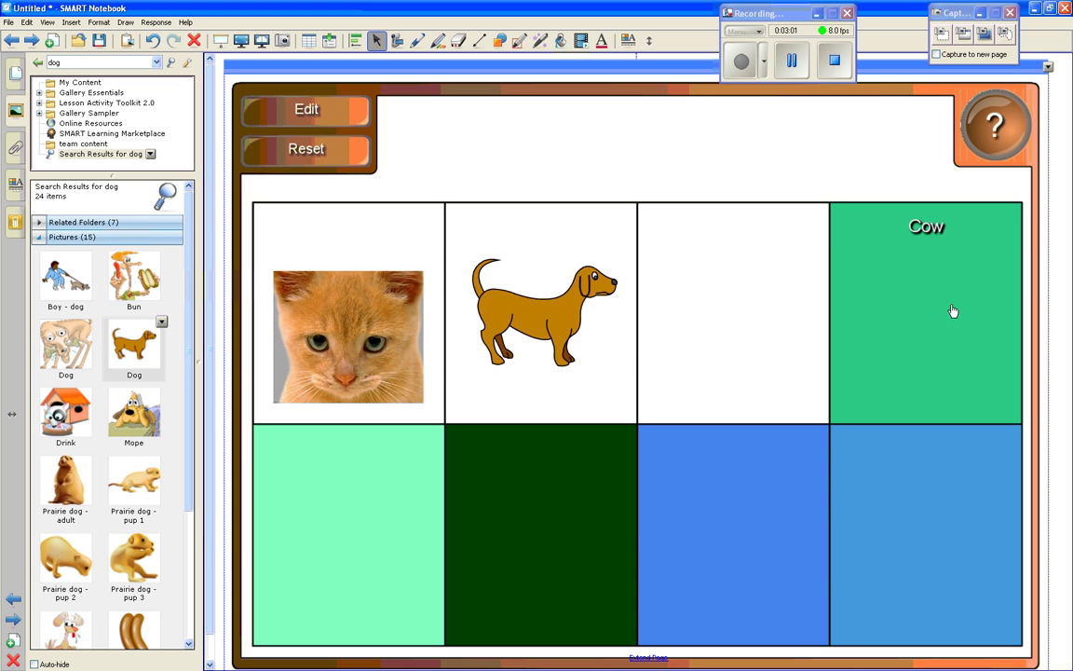
click(922, 308)
- Reopen the tile activity for editing
click(286, 99)
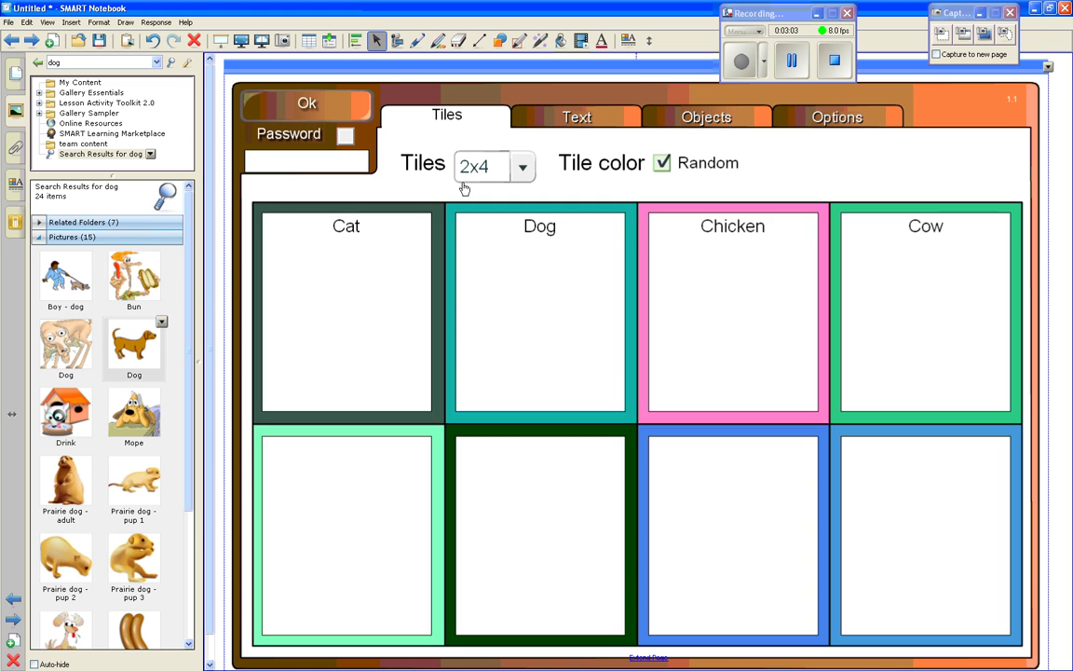